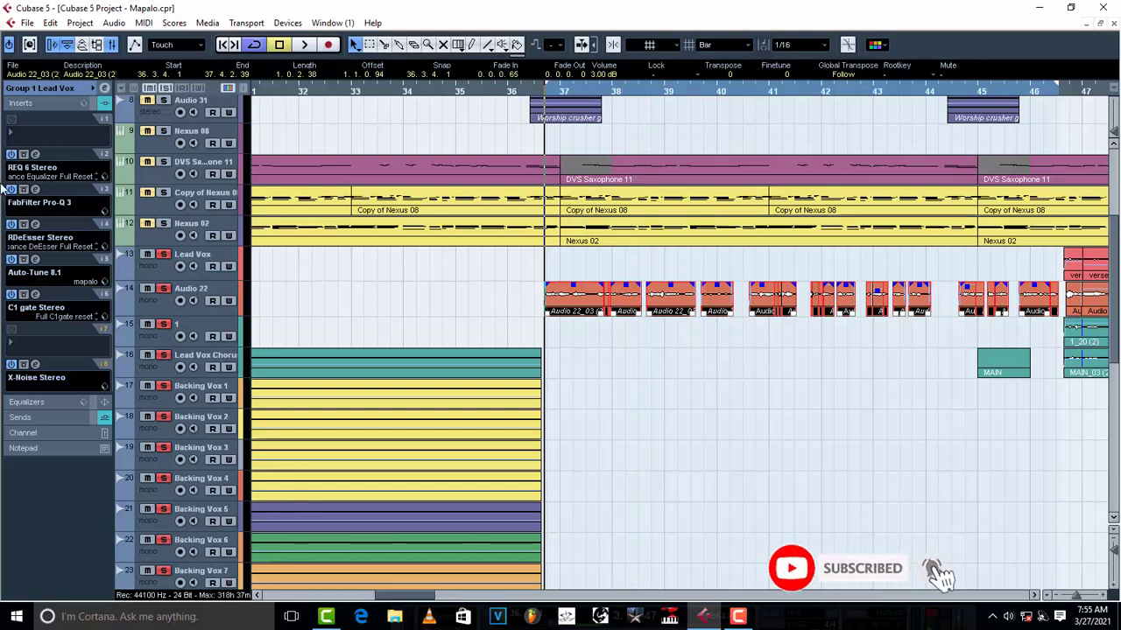
- Load RCompressor Stereo into the first insert slot of the Group 1 Lead Vox channel
click(31, 124)
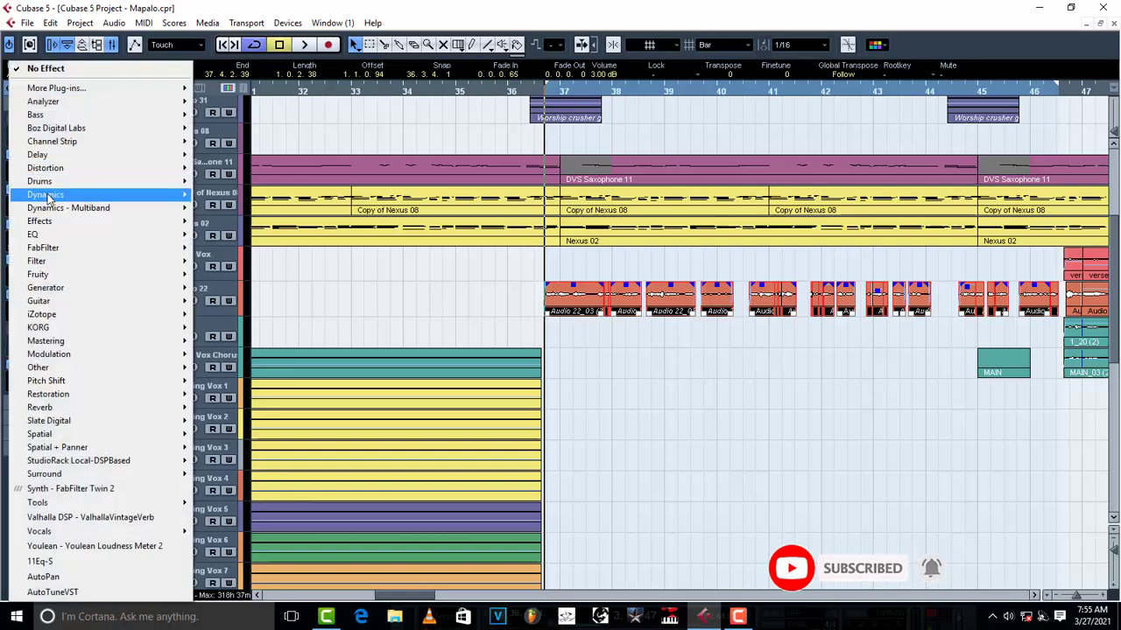
mouse_move(175, 195)
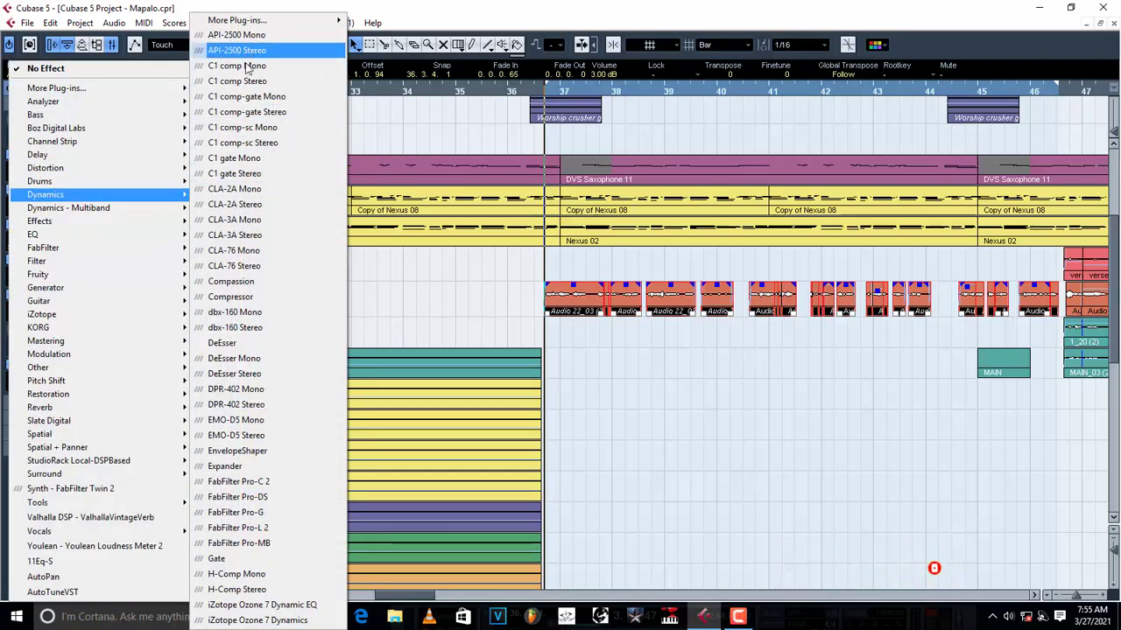
mouse_move(232, 19)
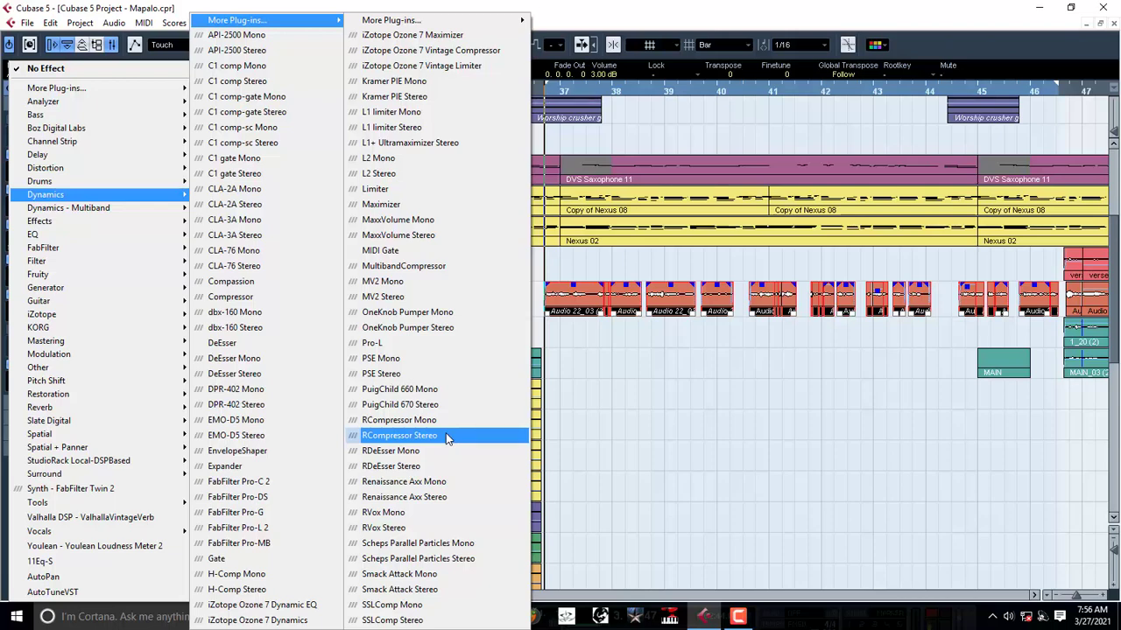
click(400, 435)
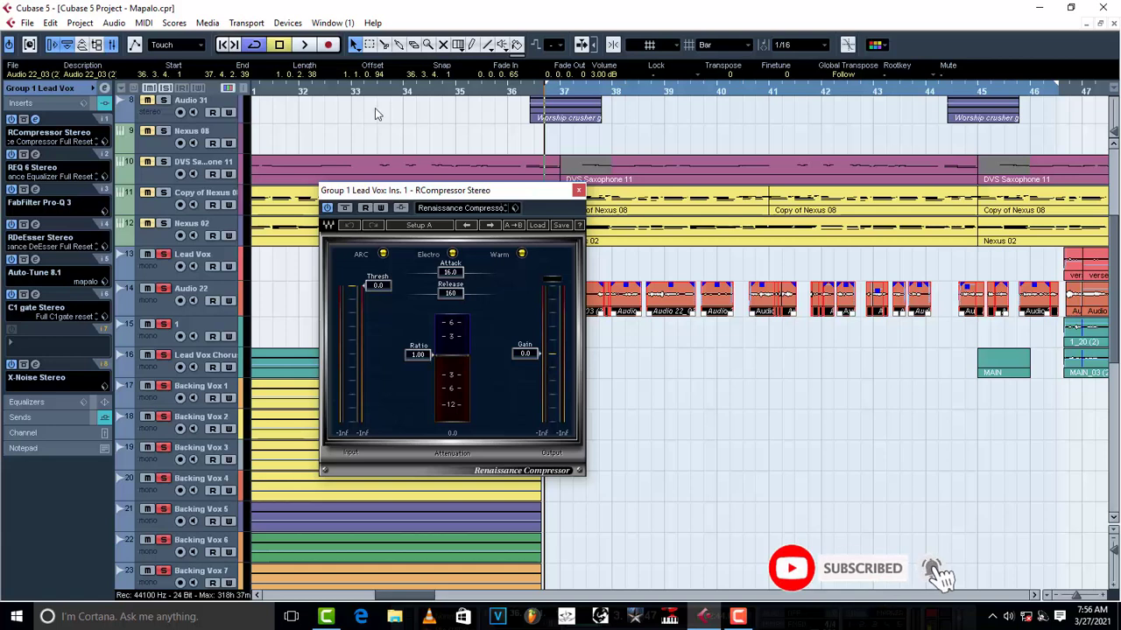
- Set the compressor's threshold to -20 and its ratio to 3.1
click(376, 288)
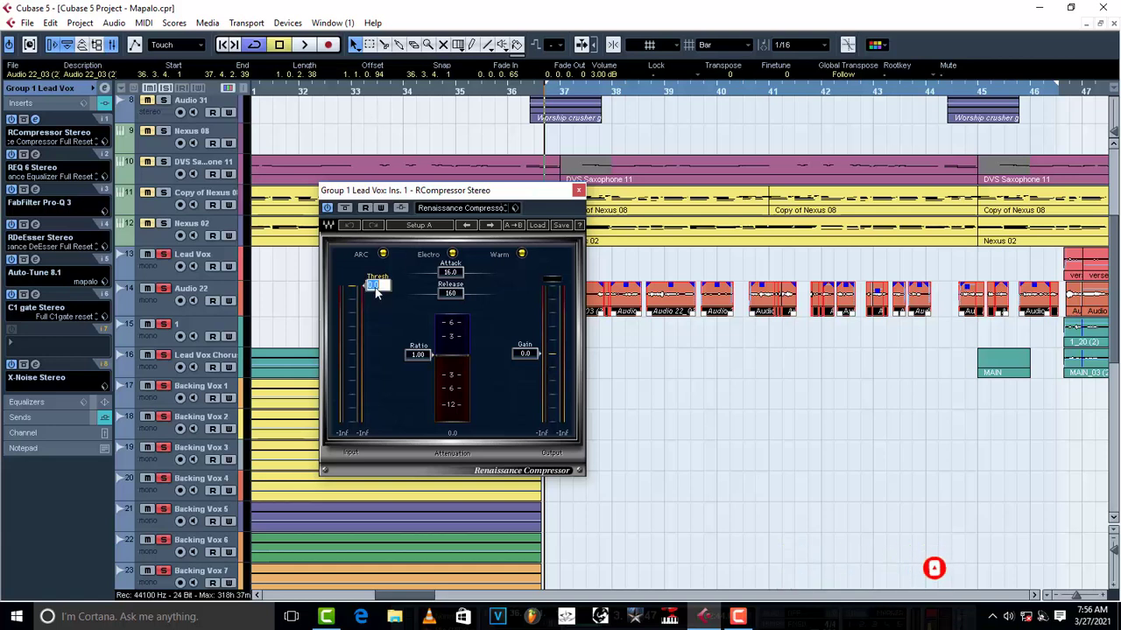
text(-20)
key(Return)
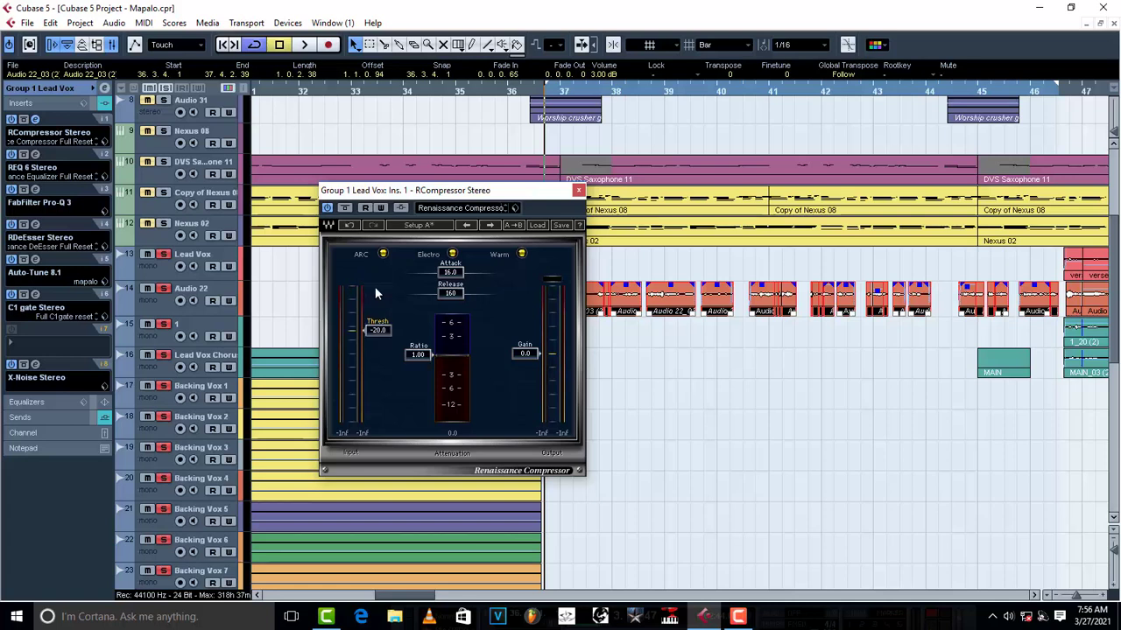
click(417, 354)
text(3.1)
key(Return)
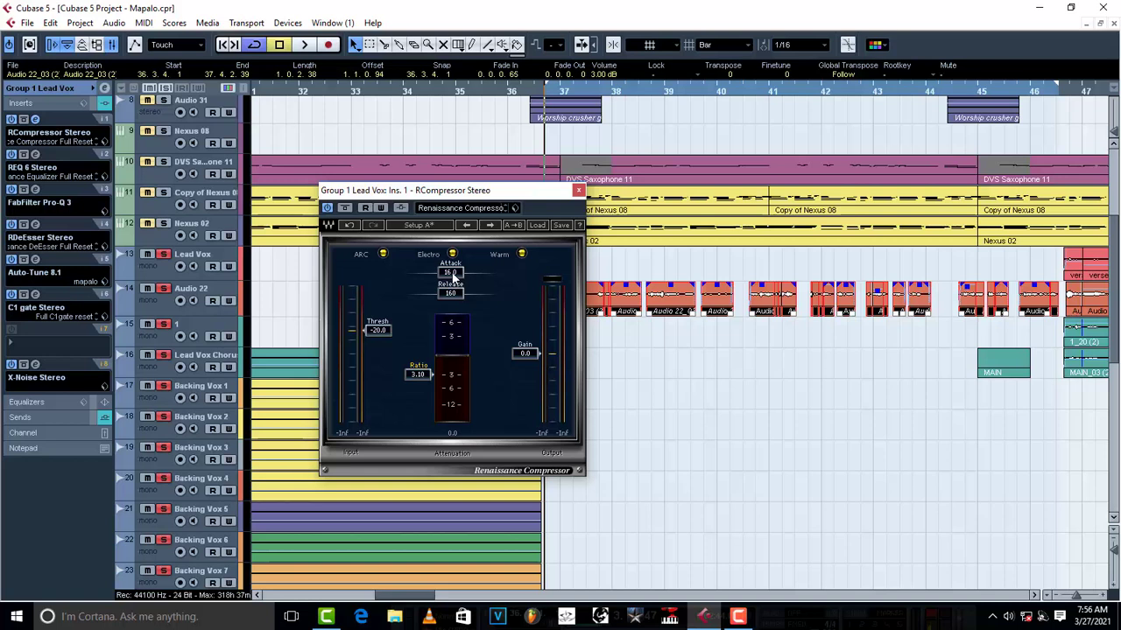
- Adjust the compressor's gain to about 11.5 and its attack to about 15.1, and close the plug-in window
drag(452, 277, 415, 272)
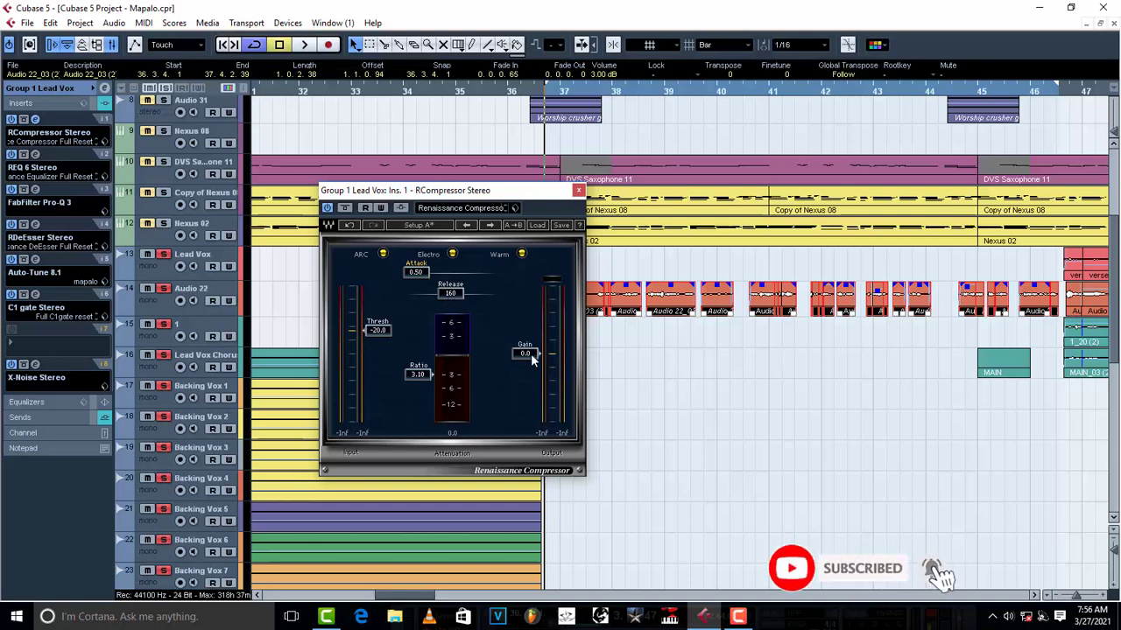
drag(531, 354, 528, 329)
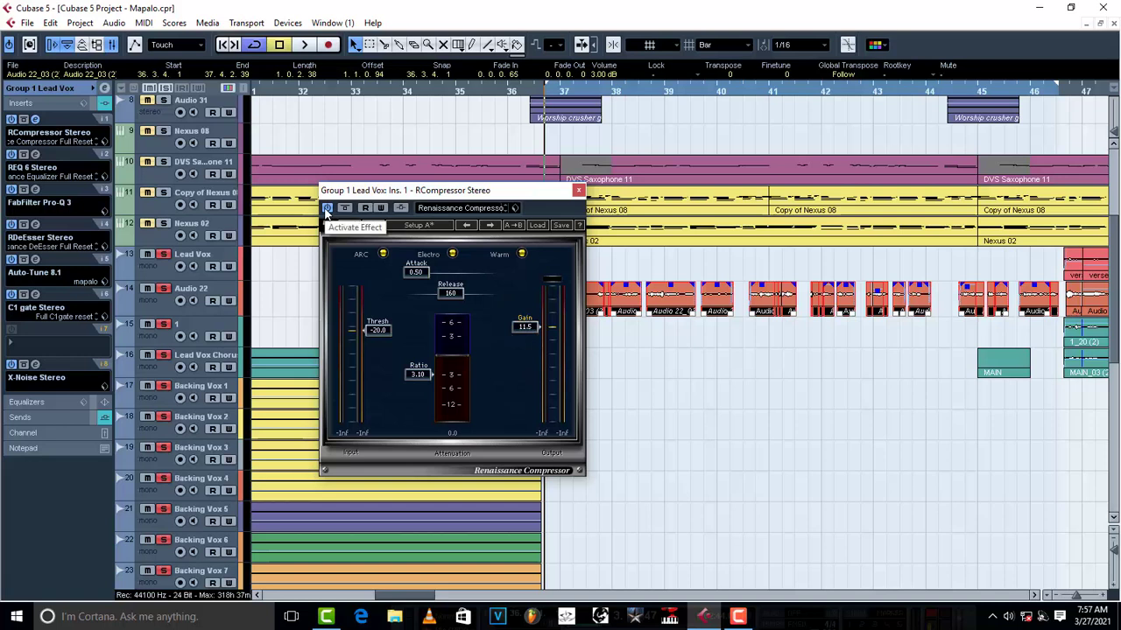
drag(416, 272, 450, 272)
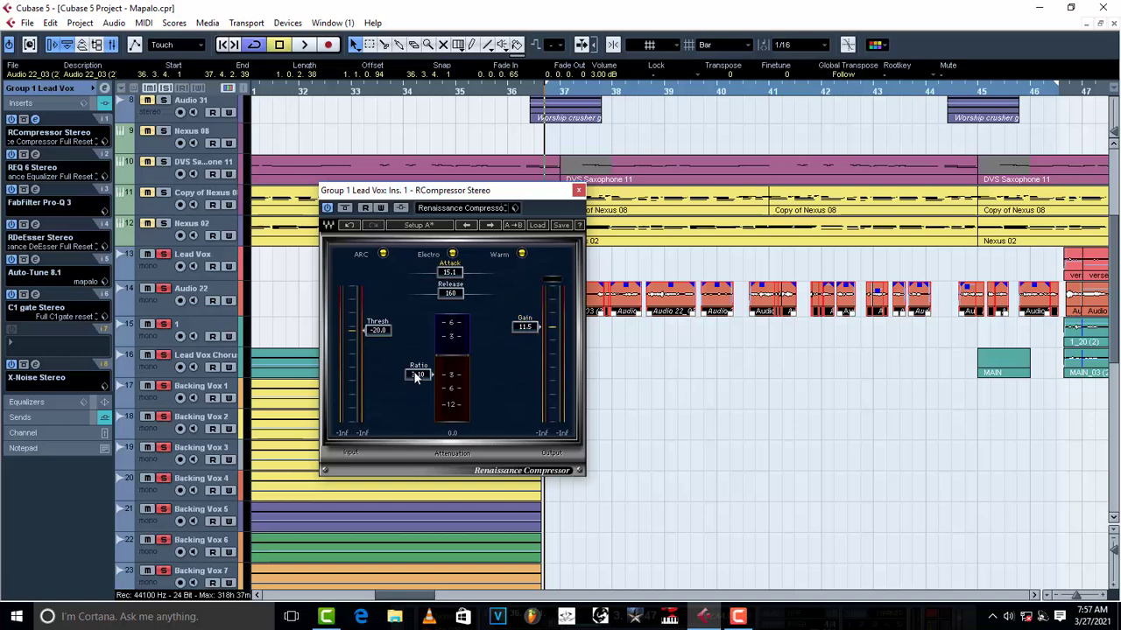
click(577, 190)
- Reload RCompressor Stereo in the first insert slot of Group 1 Lead Vox, discarding the changed settings
click(25, 142)
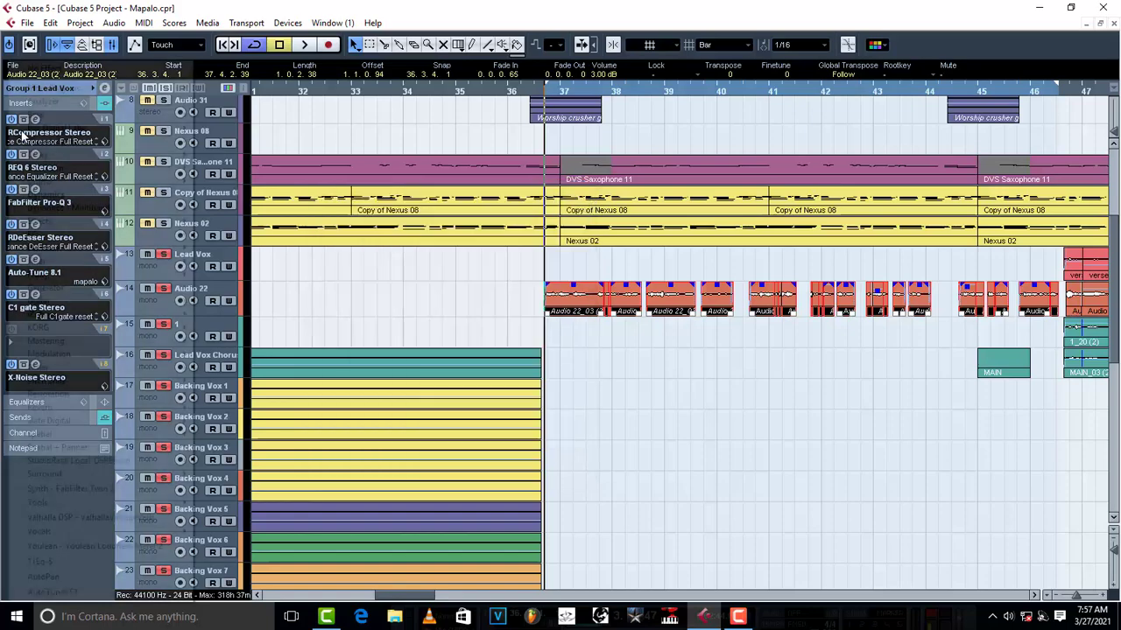
mouse_move(87, 194)
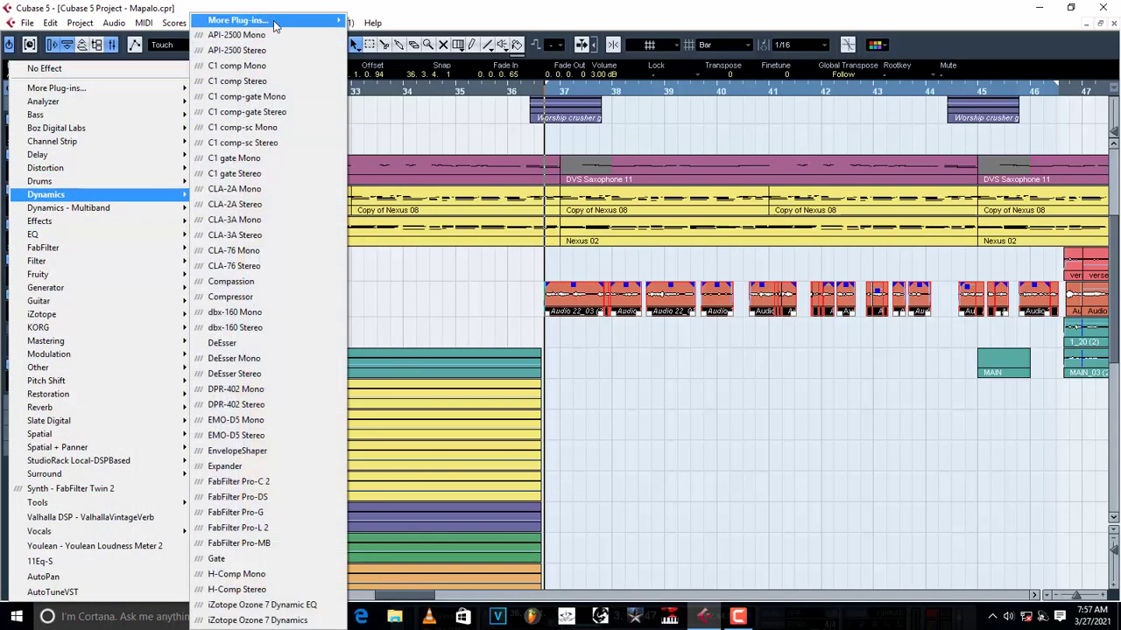
mouse_move(253, 19)
click(421, 437)
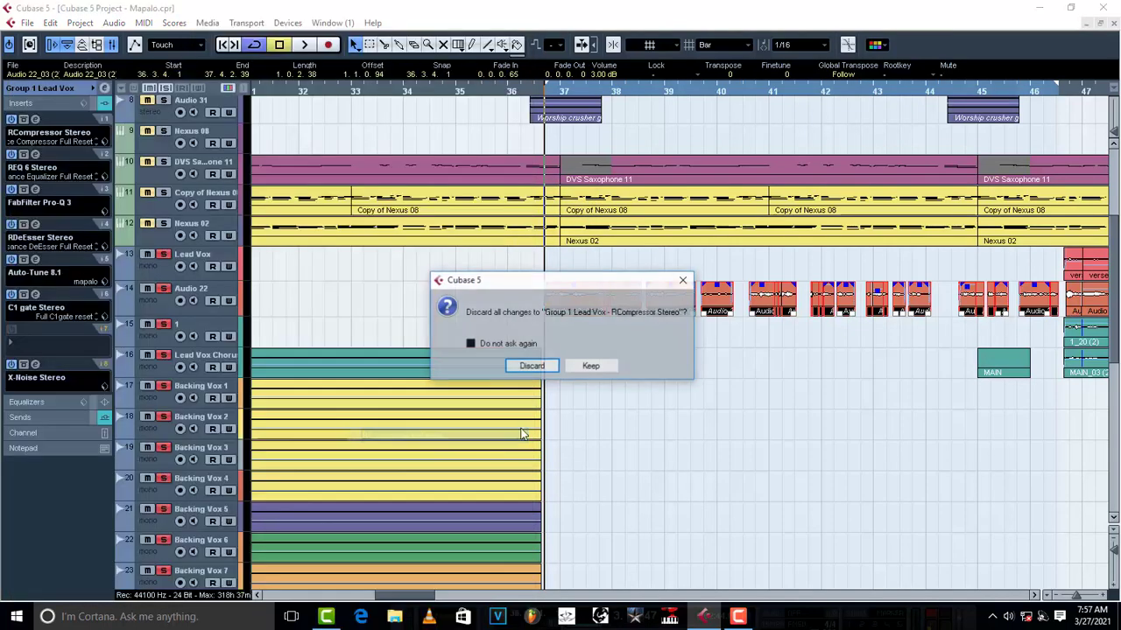
click(531, 367)
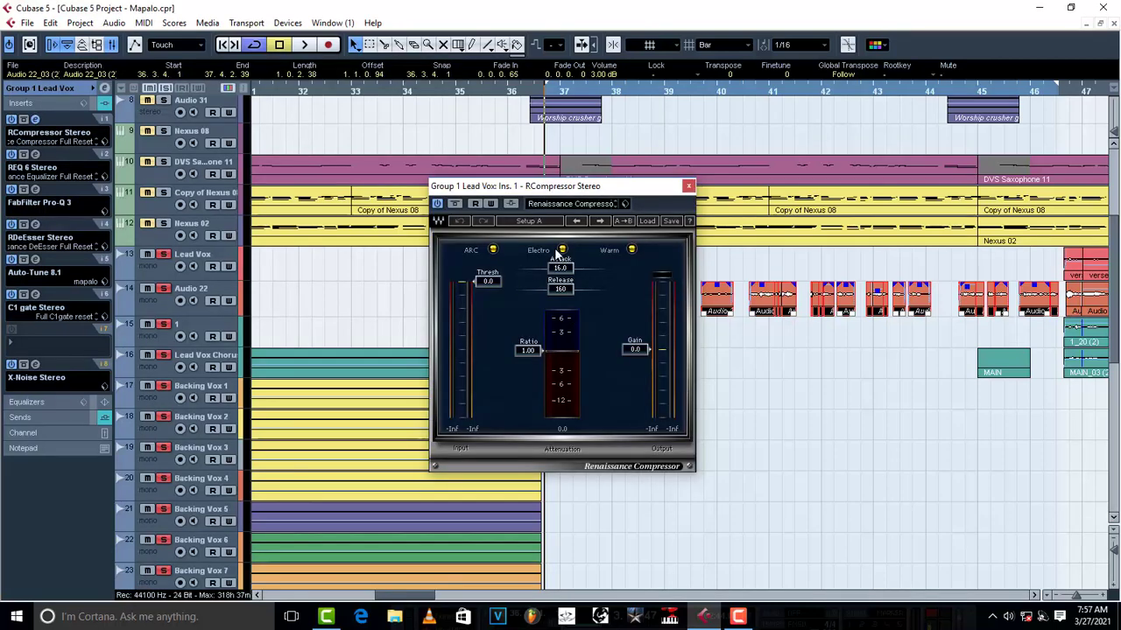
- Audition the lead vocal before and after setting the compressor's ratio to 3.1
key(space)
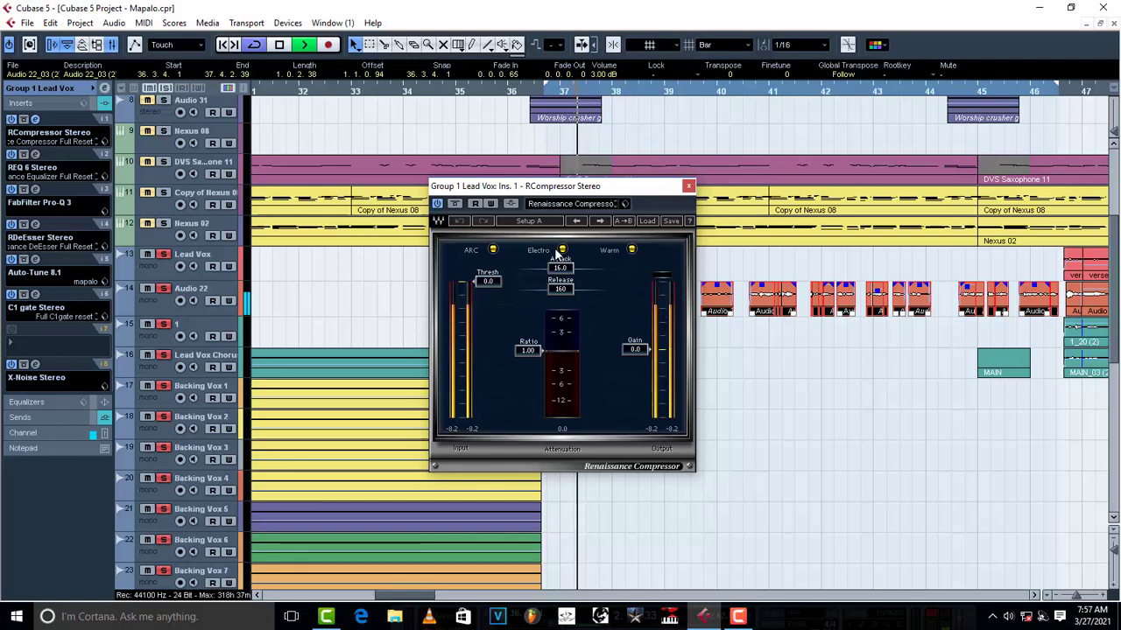
key(space)
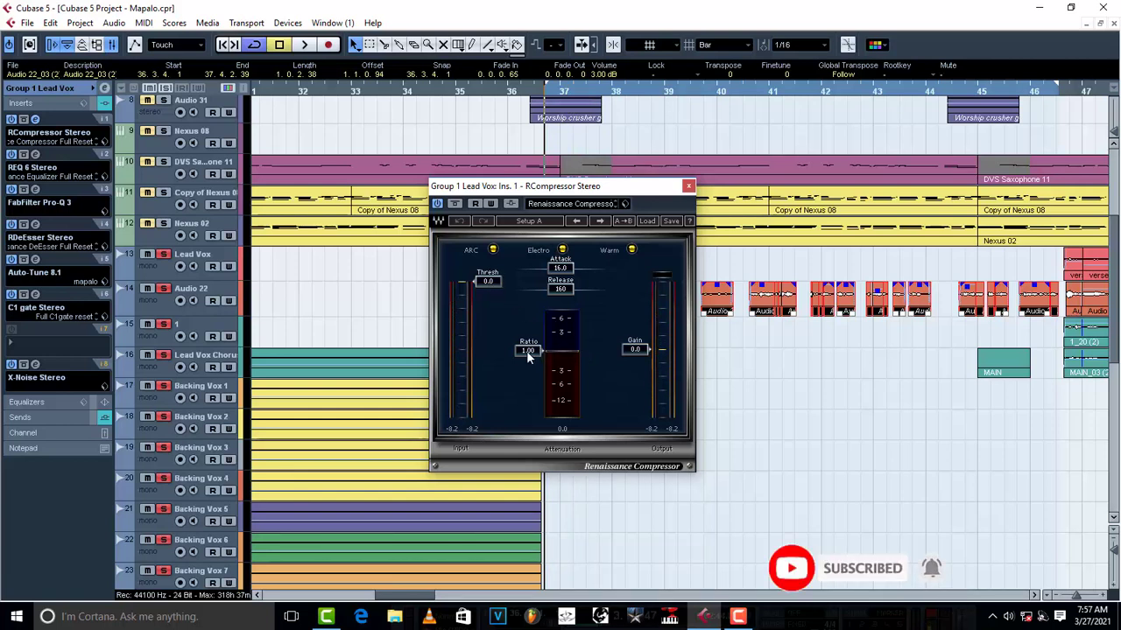
drag(526, 350, 529, 377)
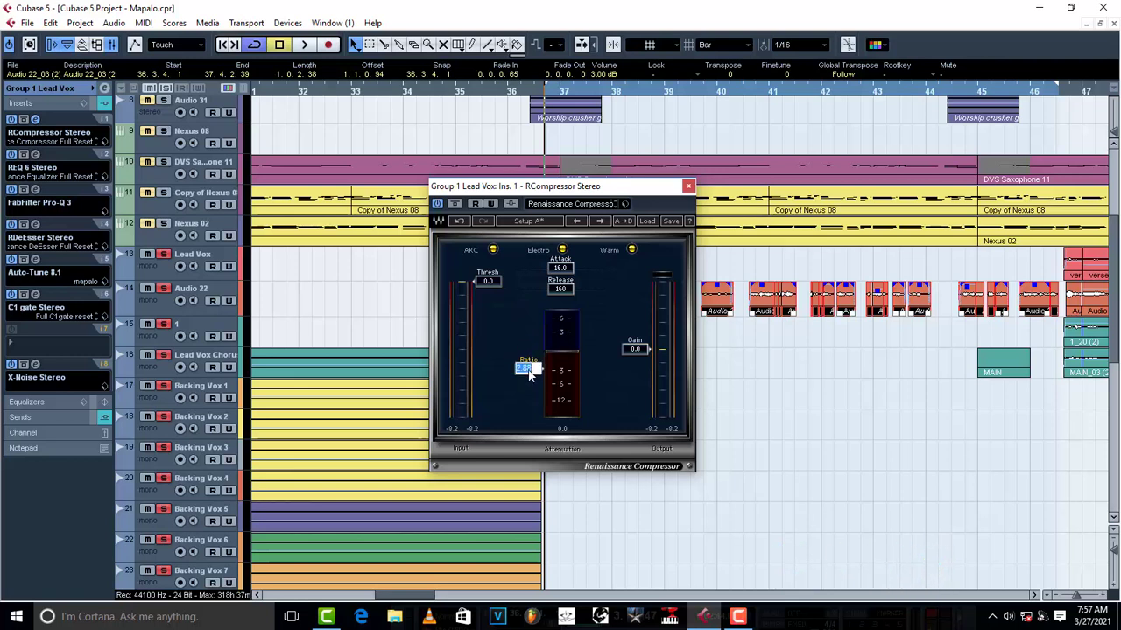
text(3.1)
key(space)
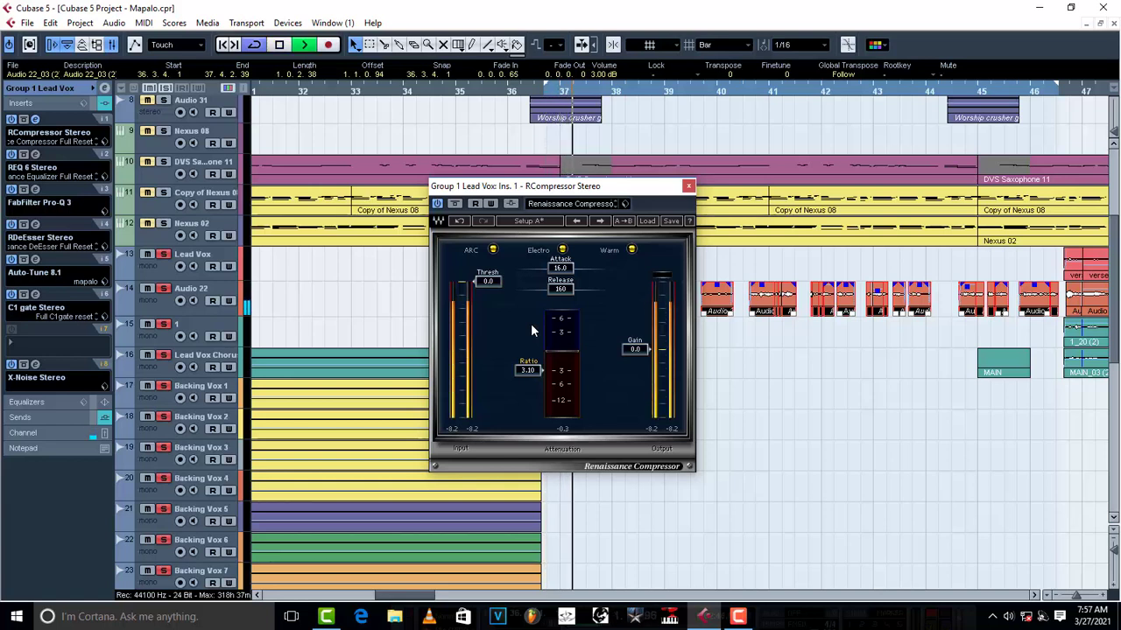
key(space)
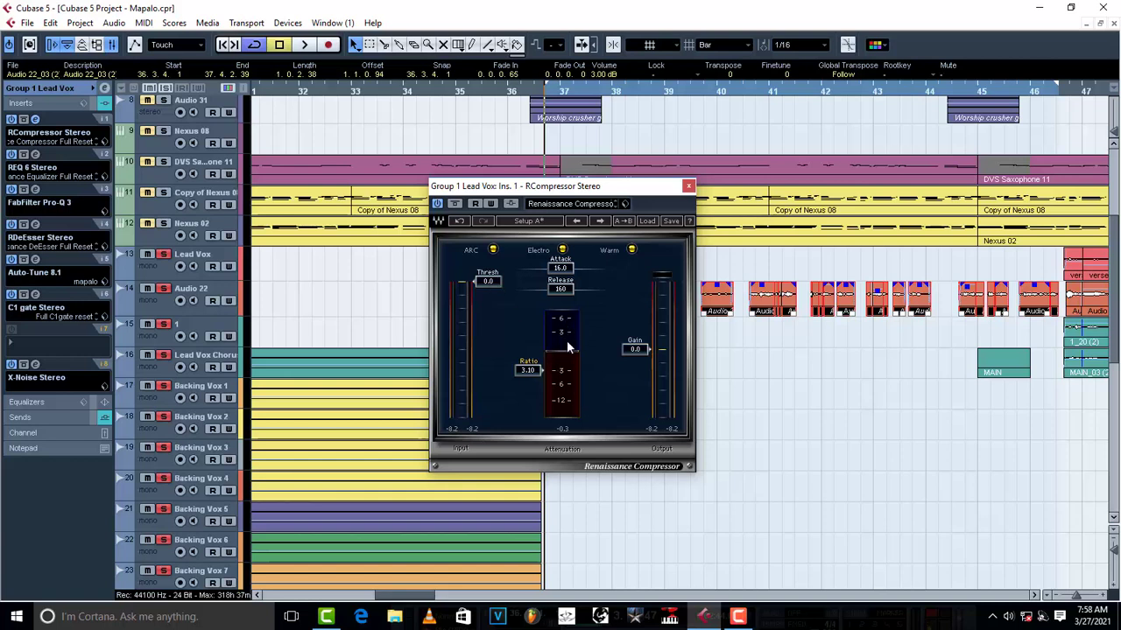
- Lower the compressor's threshold to -20 while the lead vocal plays, and stop playback
key(space)
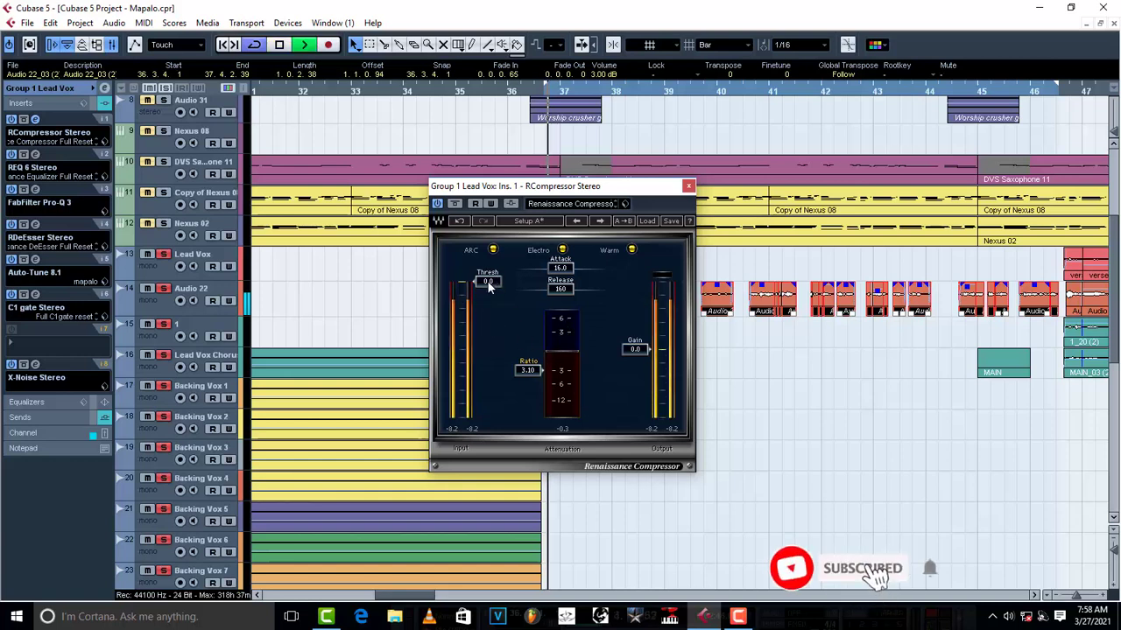
drag(488, 288, 487, 322)
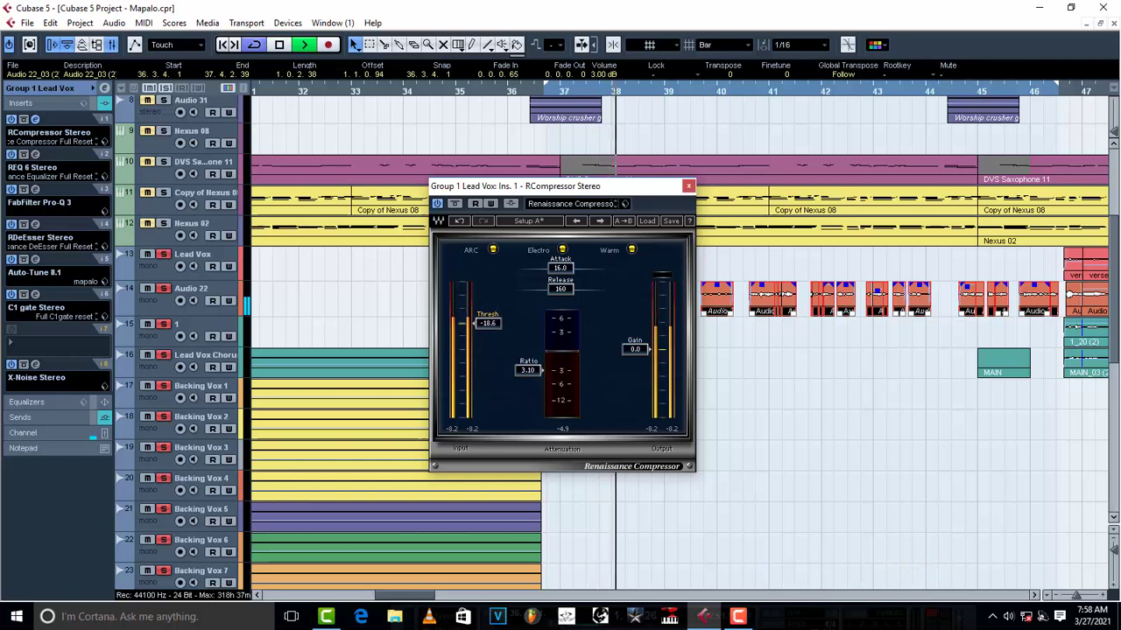
drag(488, 322, 488, 325)
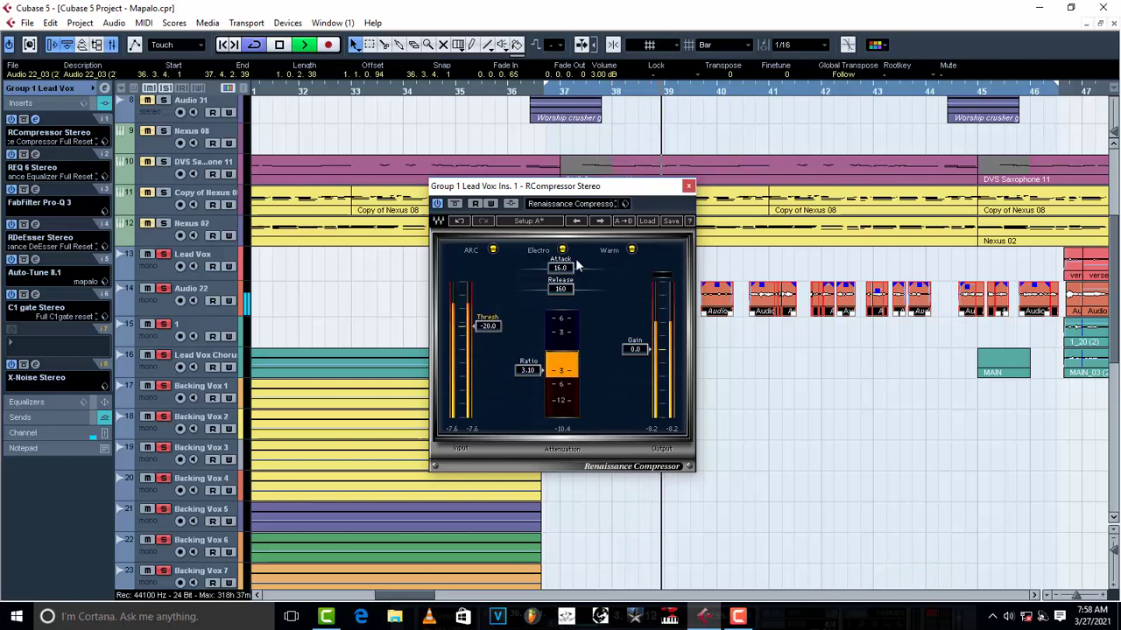
key(space)
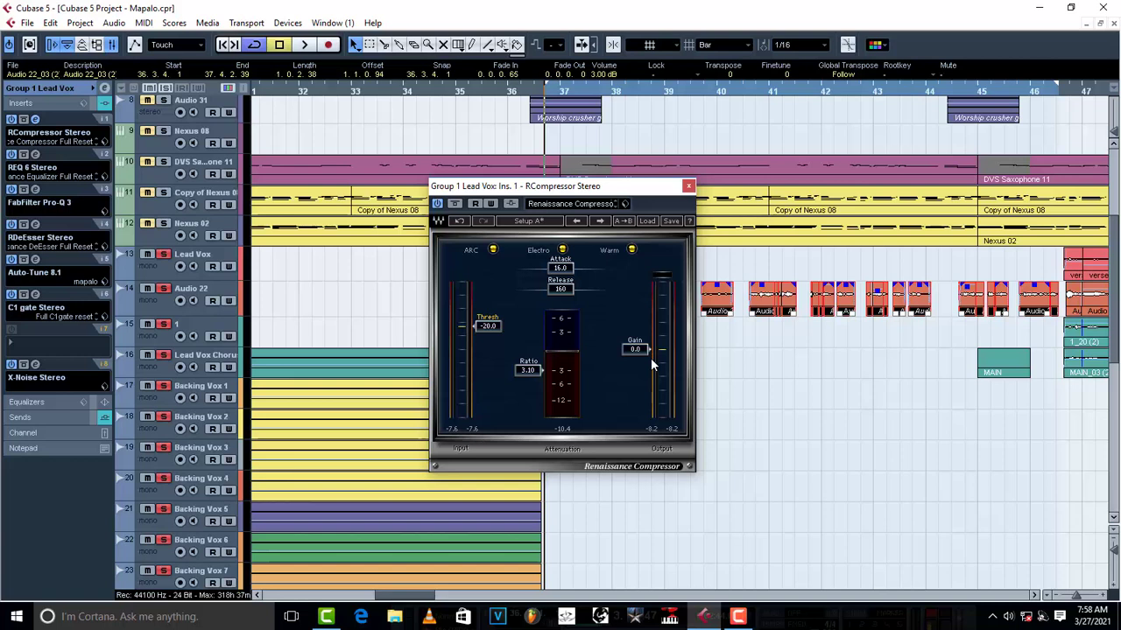
- Raise the compressor's output gain to 15.1 while the lead vocal plays, and stop playback
key(space)
drag(635, 351, 635, 313)
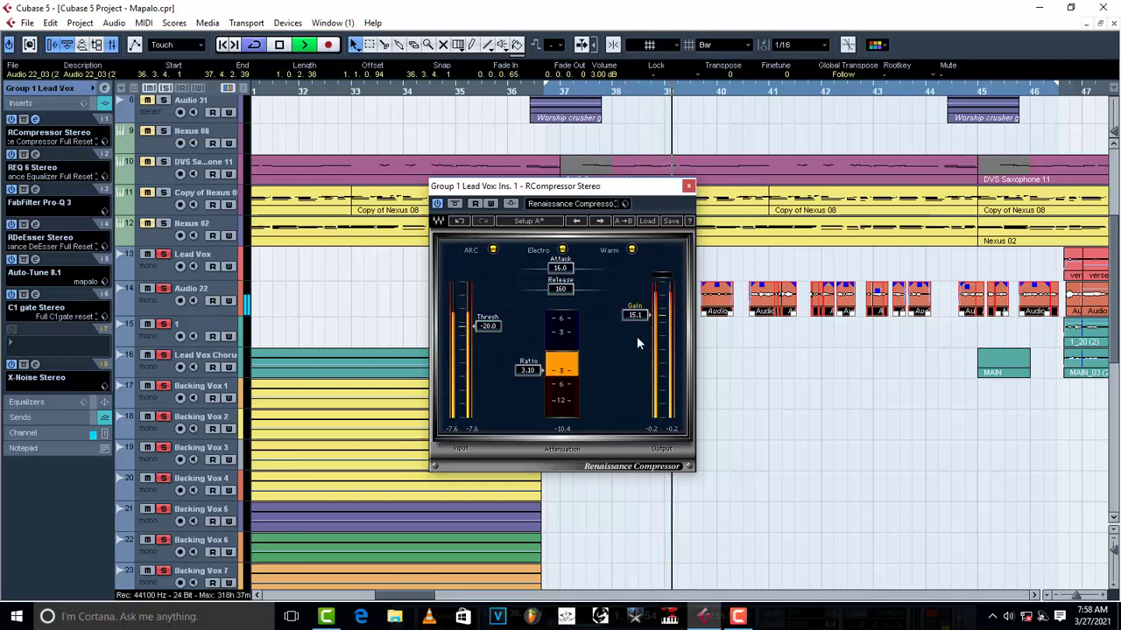
key(space)
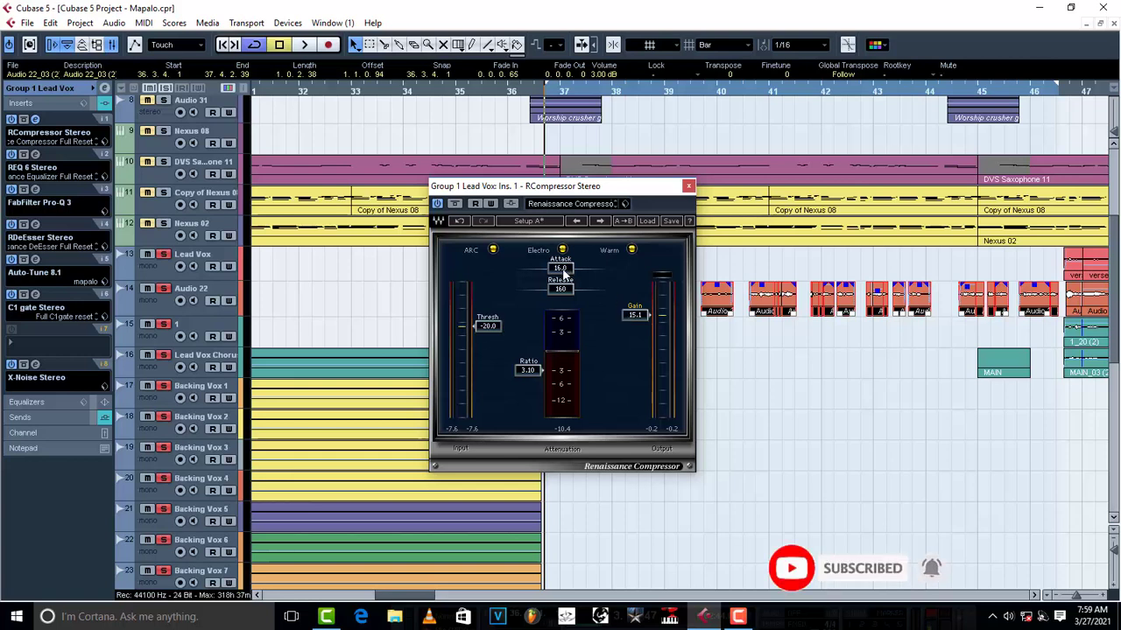
- Shorten the compressor's attack to 0.50 while auditioning the lead vocal
mouse_move(565, 275)
mouse_down()
mouse_move(529, 274)
mouse_move(576, 274)
mouse_move(559, 275)
mouse_up()
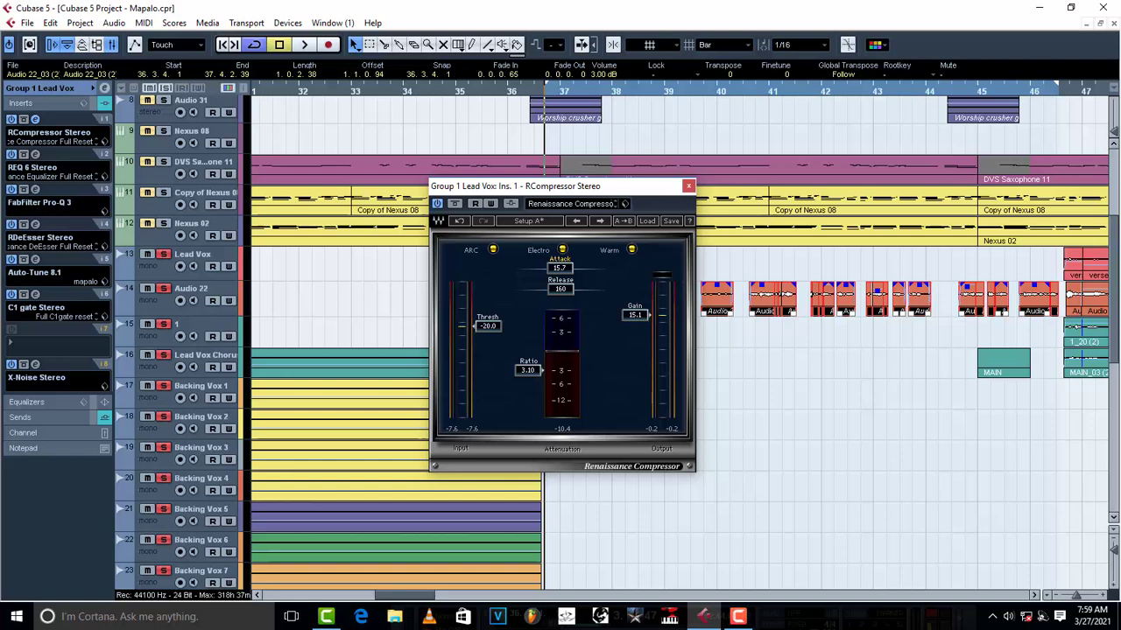
key(space)
drag(558, 274, 524, 274)
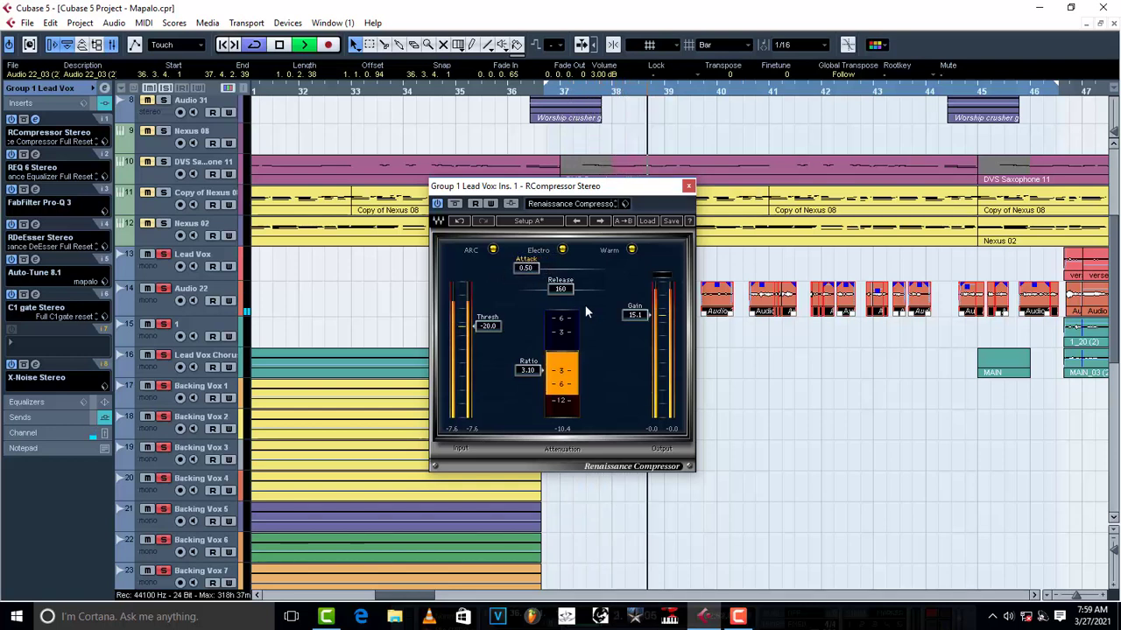
key(space)
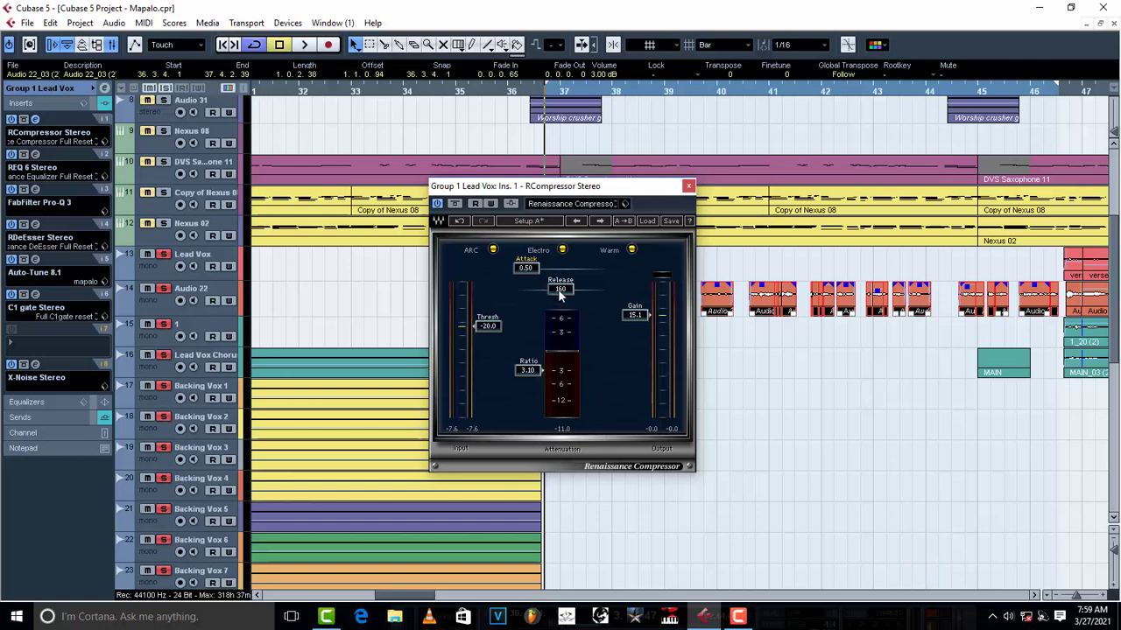
- Try a compressor release of 157 and audition the lead vocal with it
drag(558, 289, 579, 289)
mouse_move(586, 289)
mouse_down()
mouse_move(554, 289)
mouse_move(565, 289)
mouse_up()
key(space)
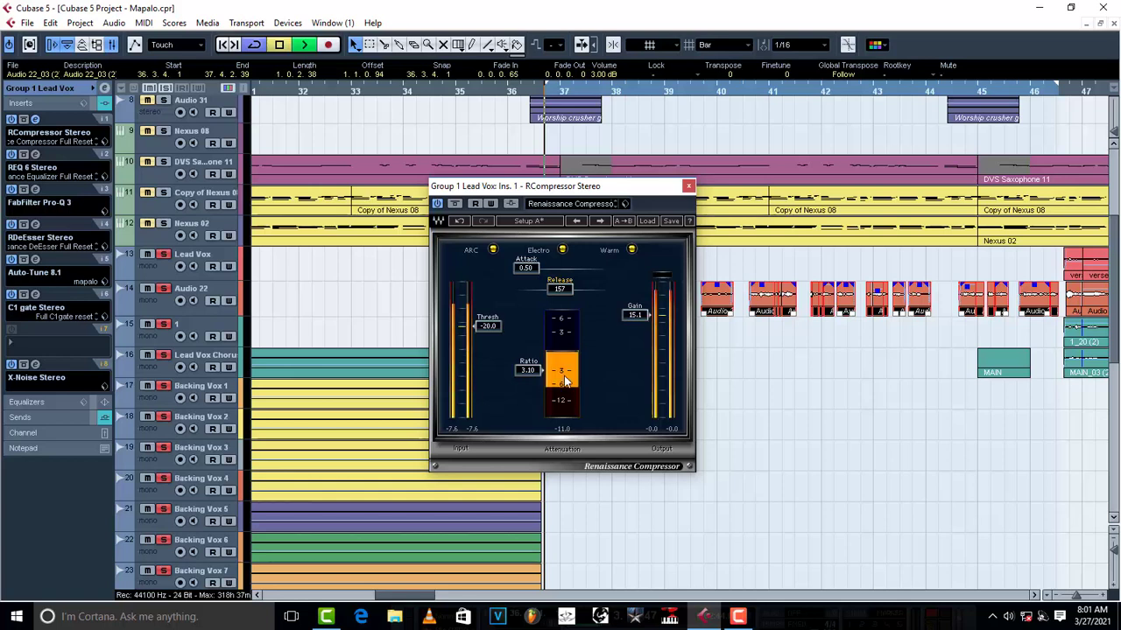
key(space)
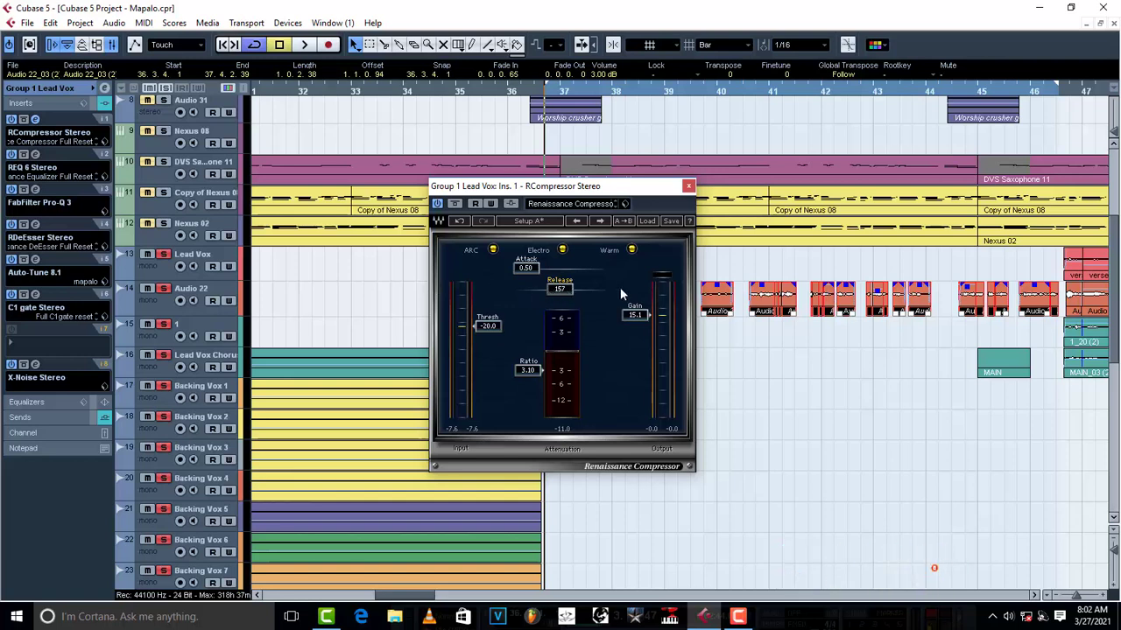
- Lengthen the compressor's release to 1914 and audition the lead vocal with the long release
click(557, 291)
key(space)
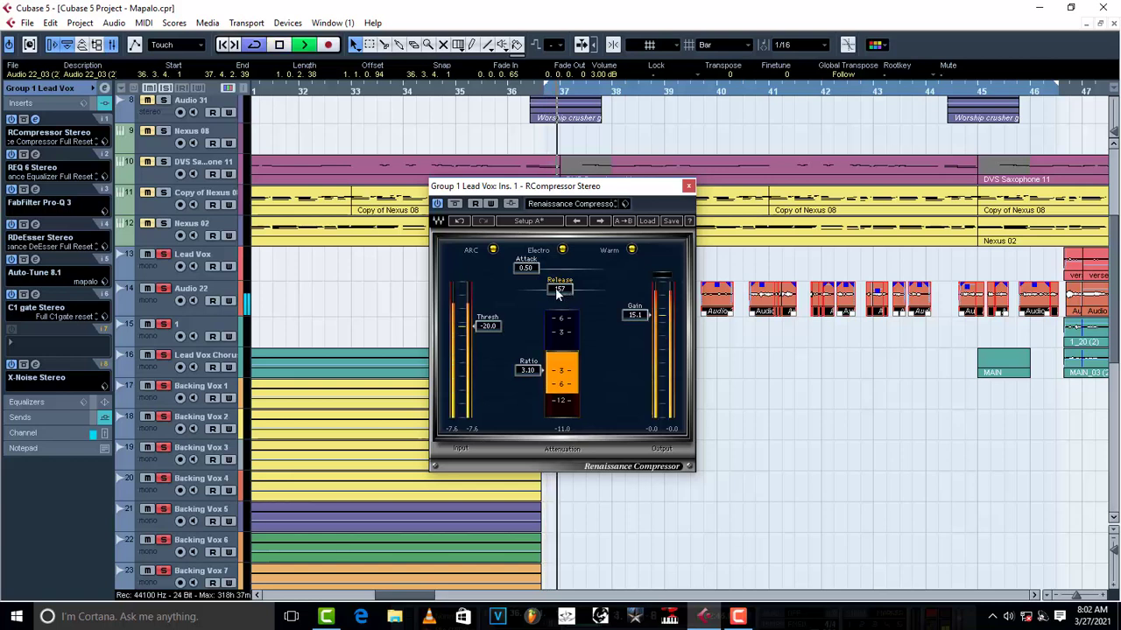
drag(556, 289, 585, 311)
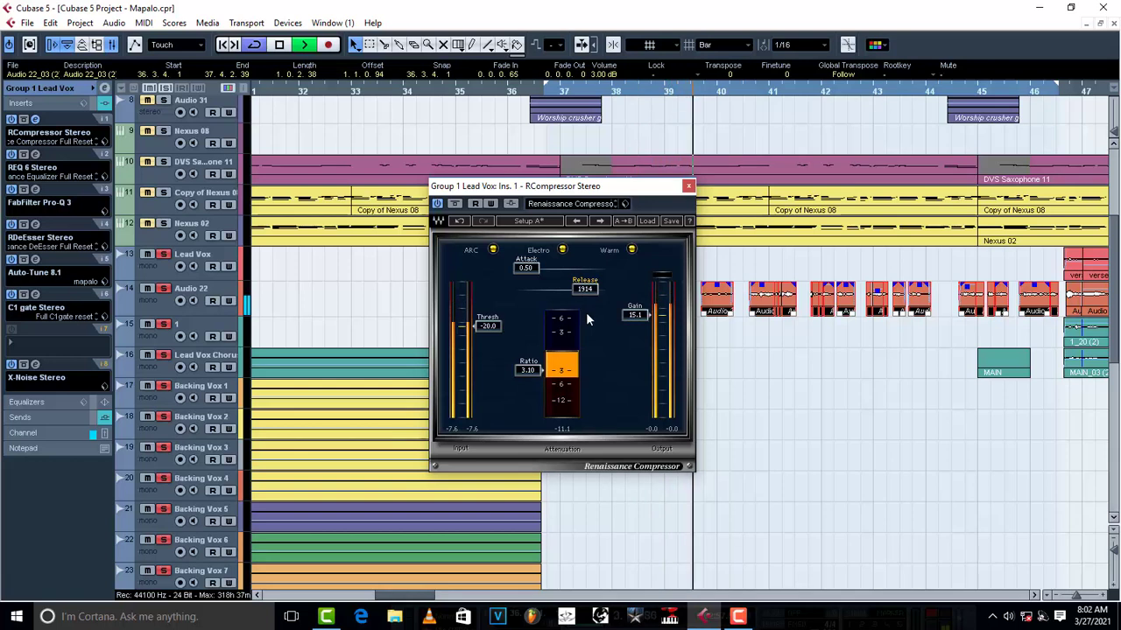
key(space)
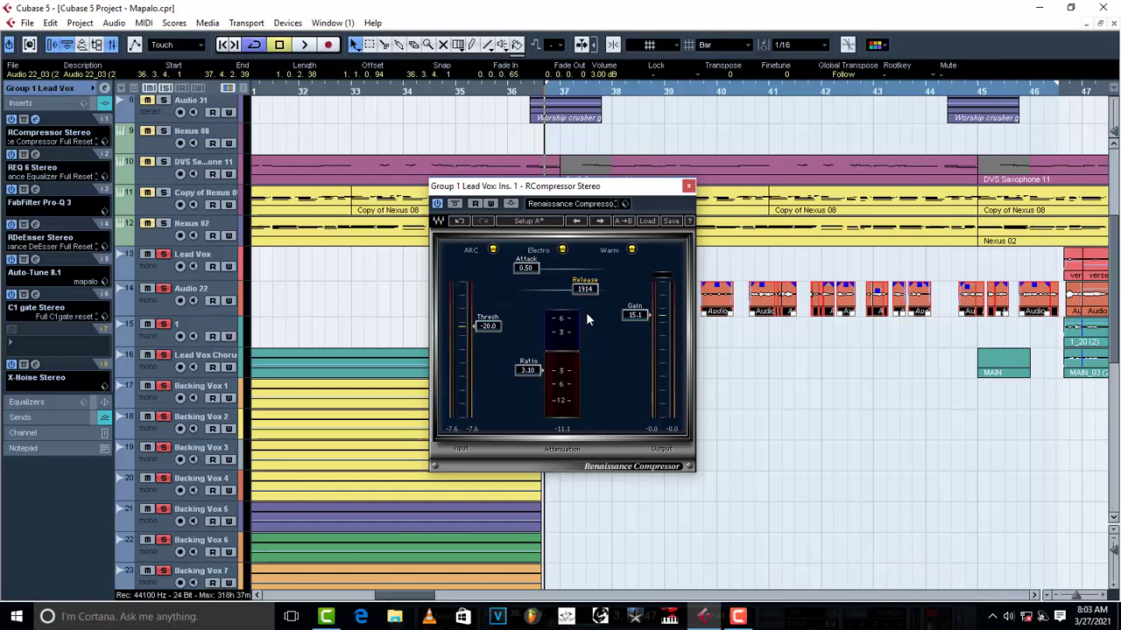
key(space)
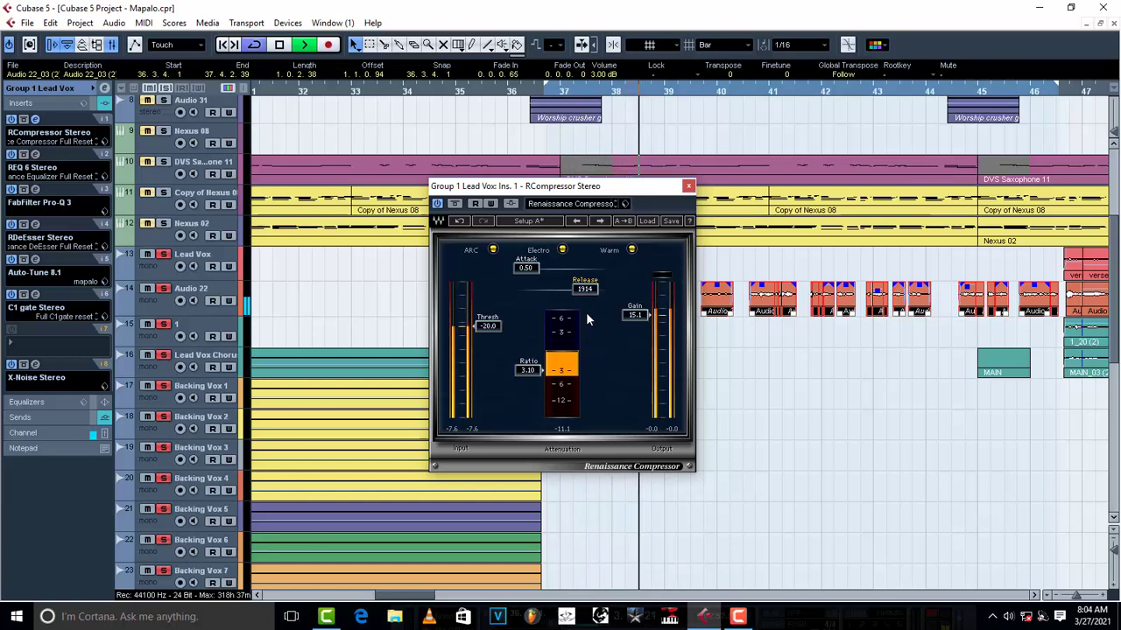
key(space)
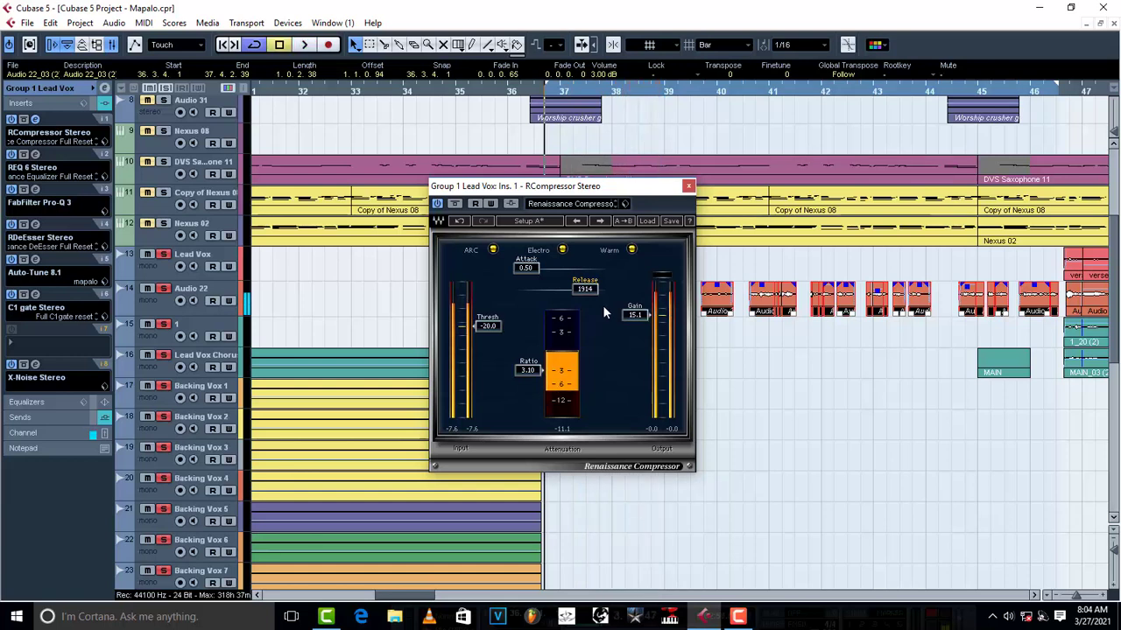
- Try a compressor release of 189 with an attack of 20.4 and audition the vocal
drag(583, 291, 562, 268)
key(space)
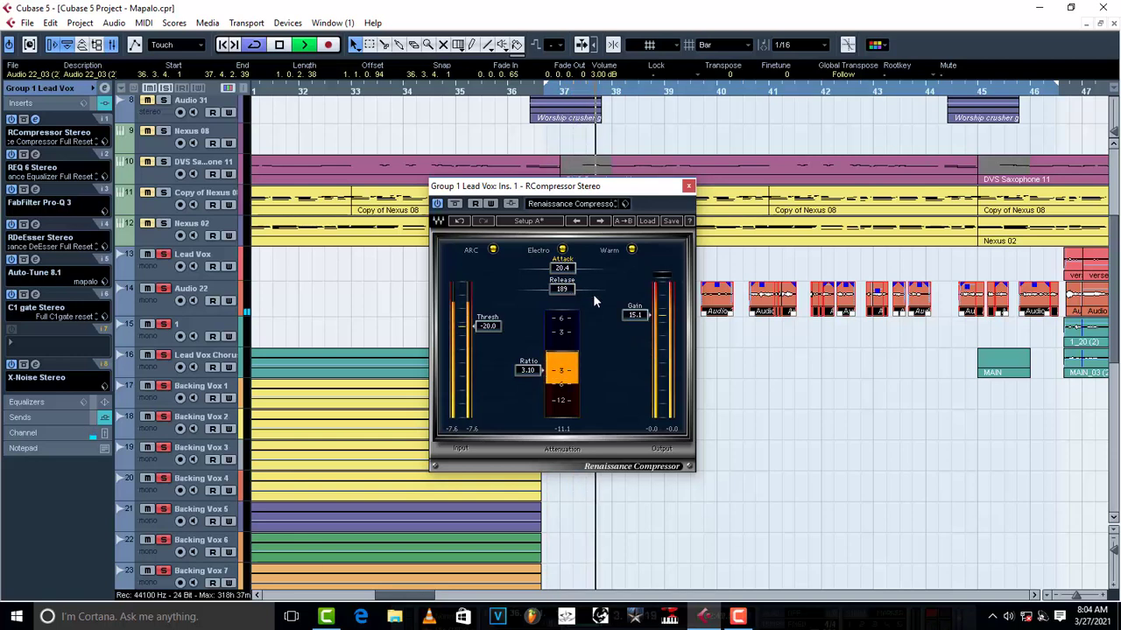
key(space)
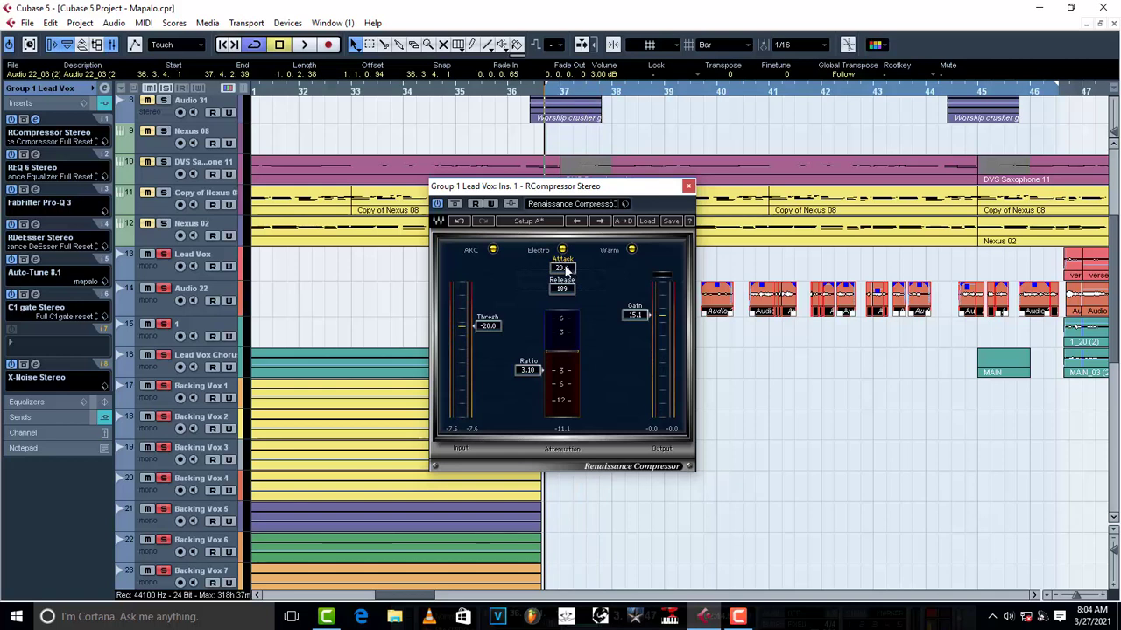
- Set the compressor's attack to 0.50 and its release to 1750, and audition the lead vocal
drag(561, 267, 584, 289)
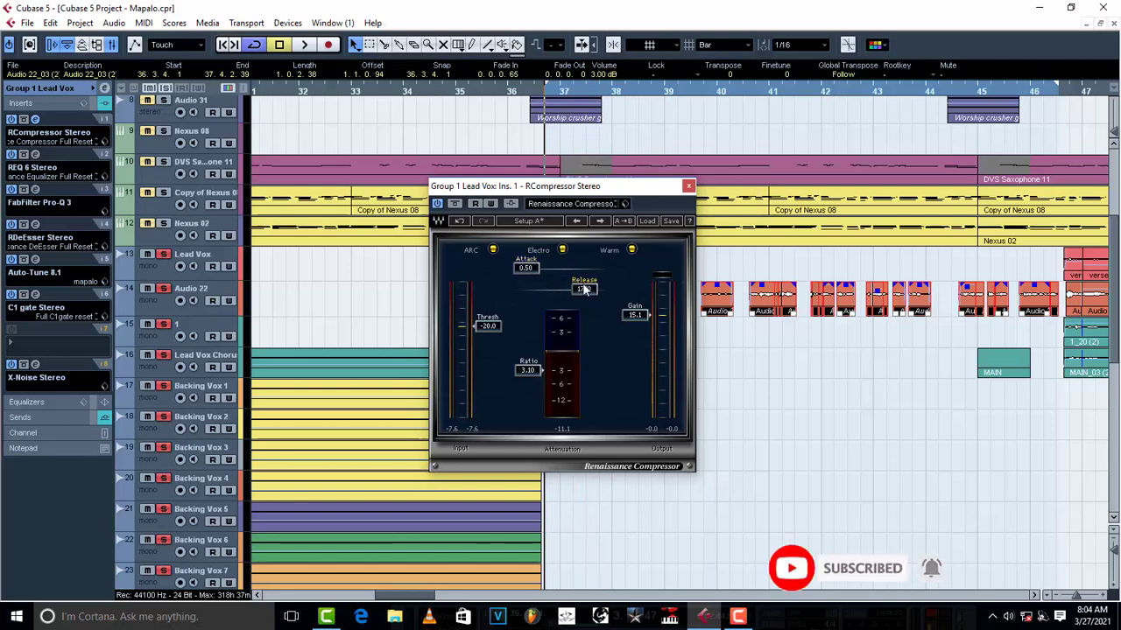
key(space)
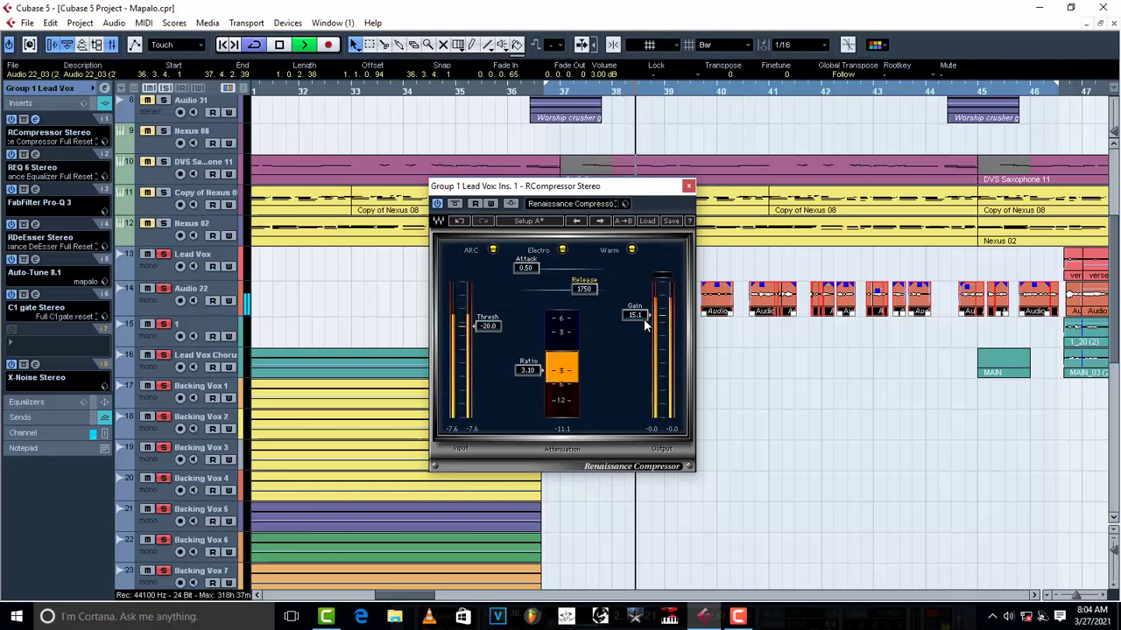
key(space)
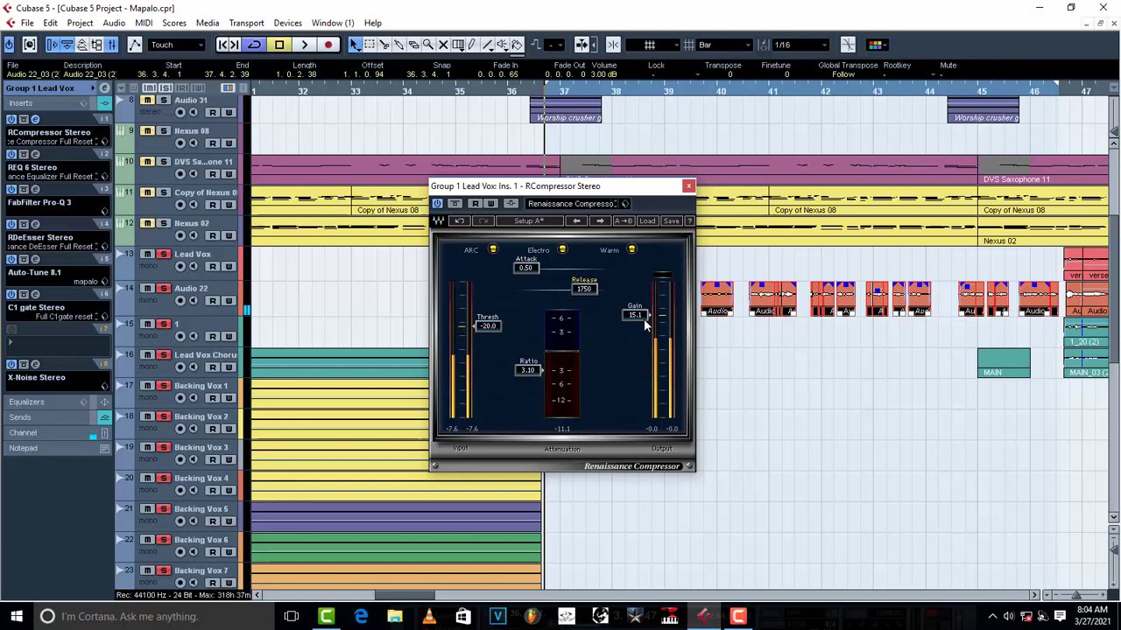